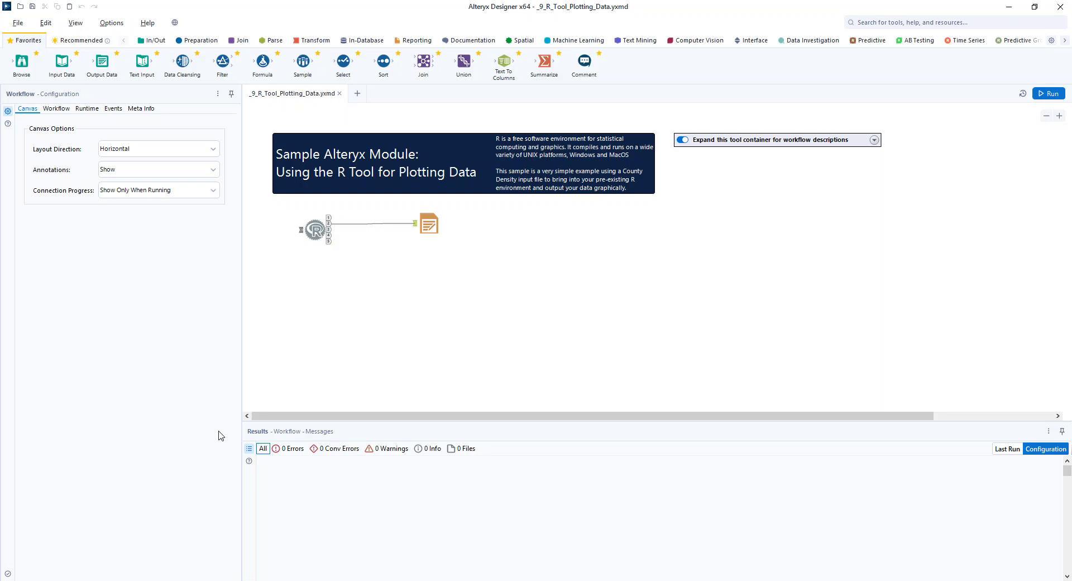
# Select the R tool to show its two-dimensional normal distribution R script
pyautogui.click(314, 229)
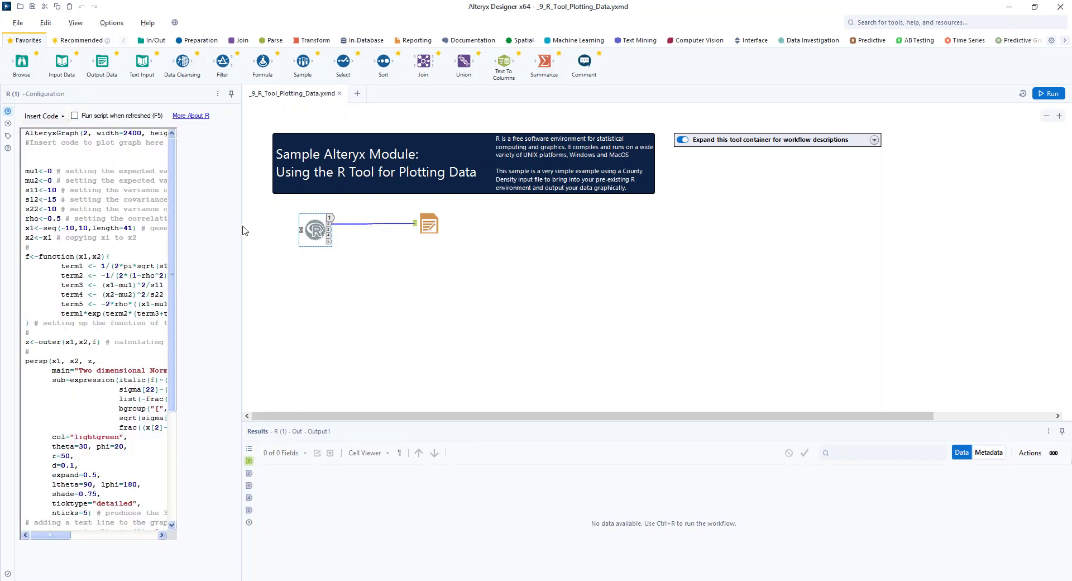
# Widen the Configuration panel, read through the full R plotting script, then deselect the R tool
pyautogui.moveTo(242, 223); pyautogui.dragTo(514, 235)
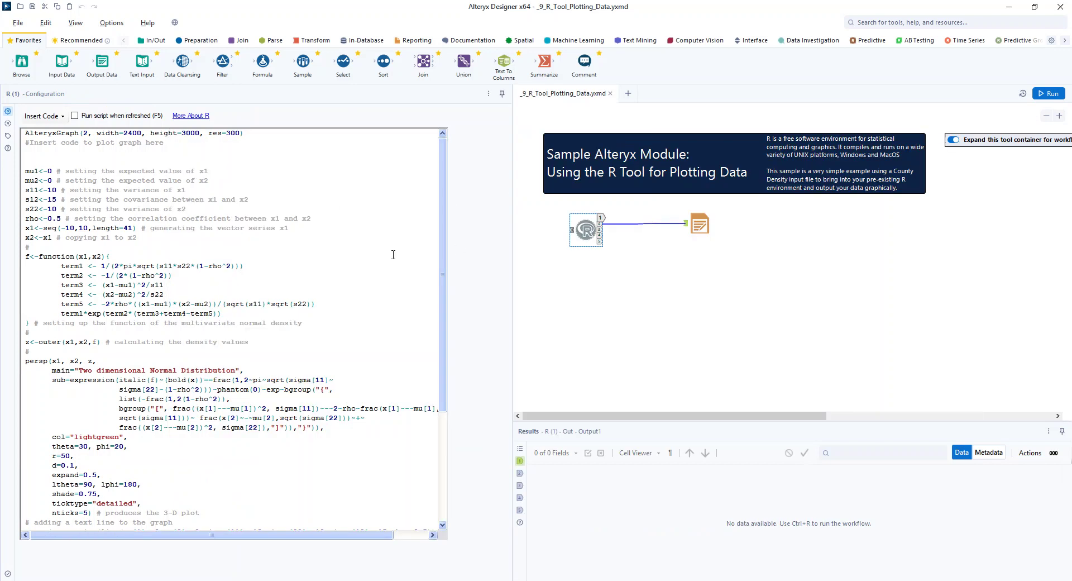
pyautogui.scroll(-4, 420, 244)
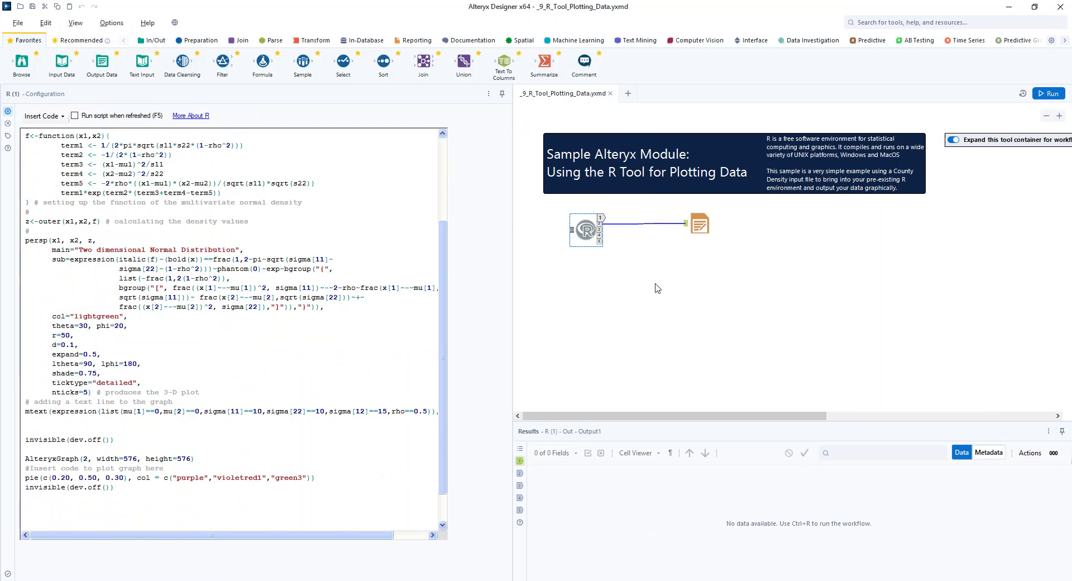
pyautogui.click(616, 286)
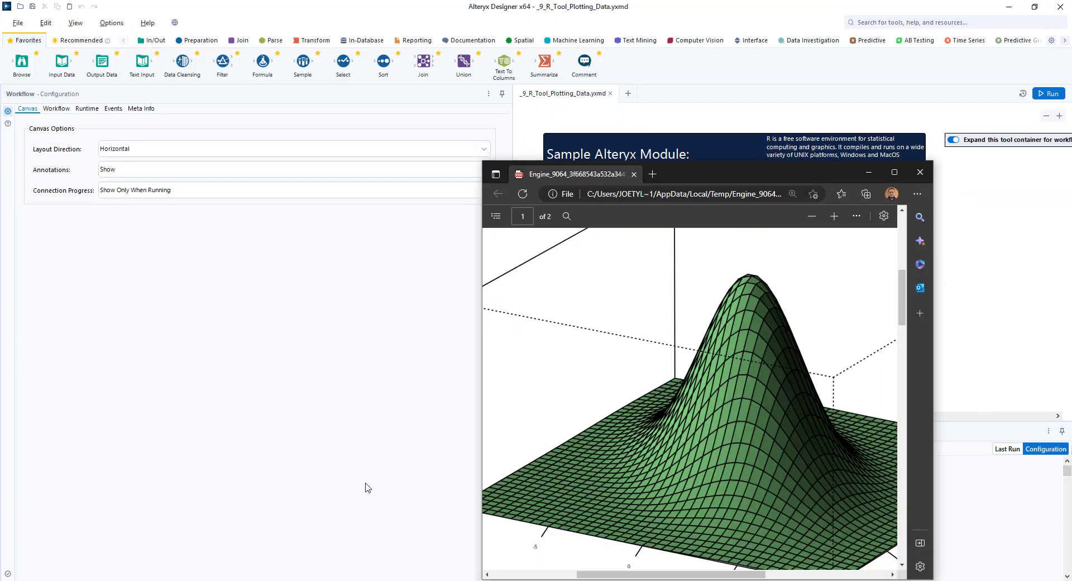
# Maximize the output PDF, review the 3D surface and pie chart pages, then bring up ChatGPT
pyautogui.click(903, 172)
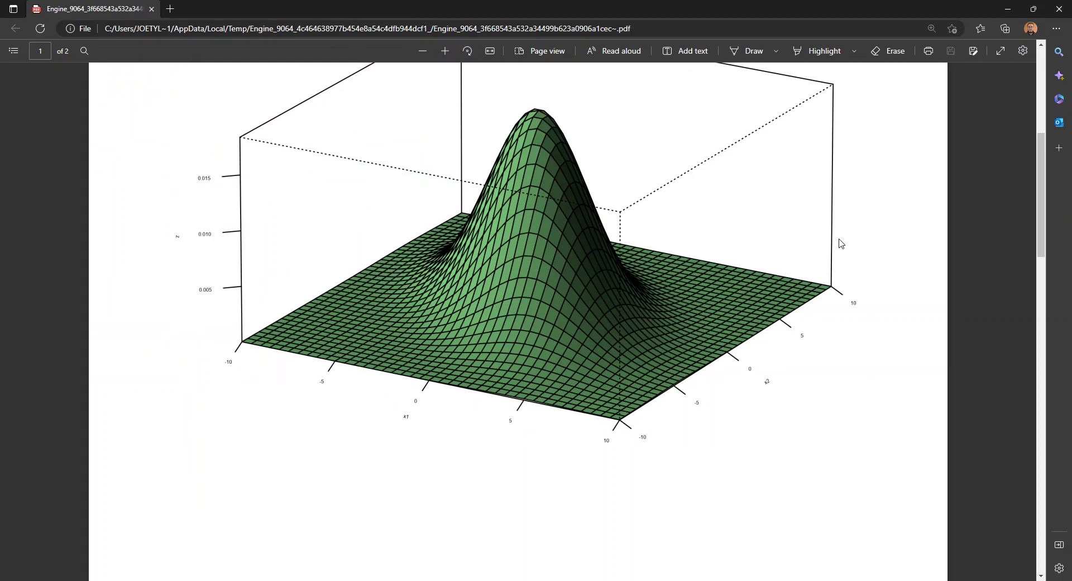
pyautogui.scroll(5, 838, 241)
pyautogui.scroll(-1, 804, 246)
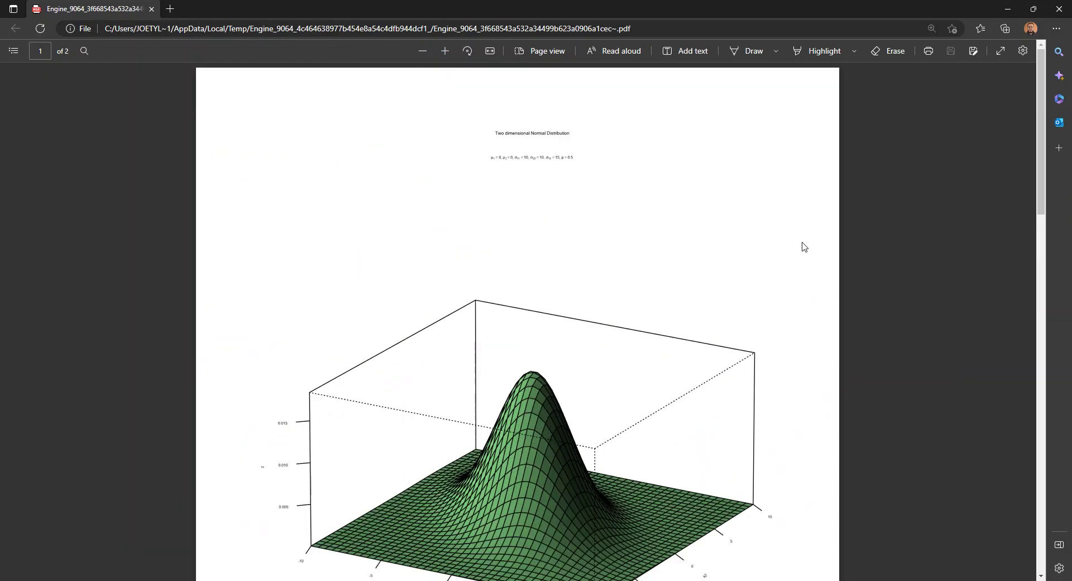
pyautogui.scroll(-2, 804, 246)
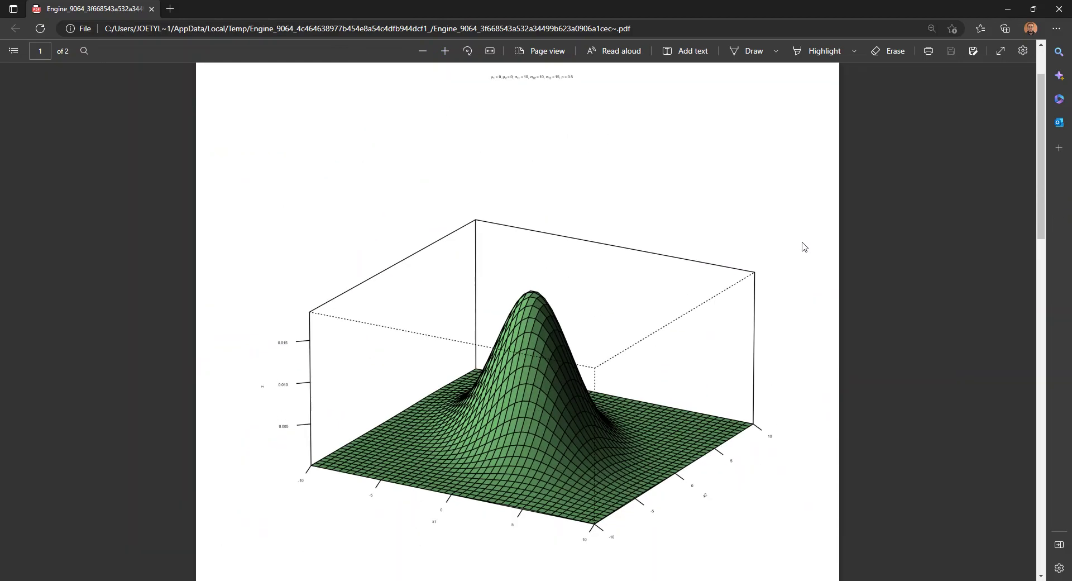
pyautogui.scroll(-10, 748, 282)
pyautogui.scroll(-2, 748, 283)
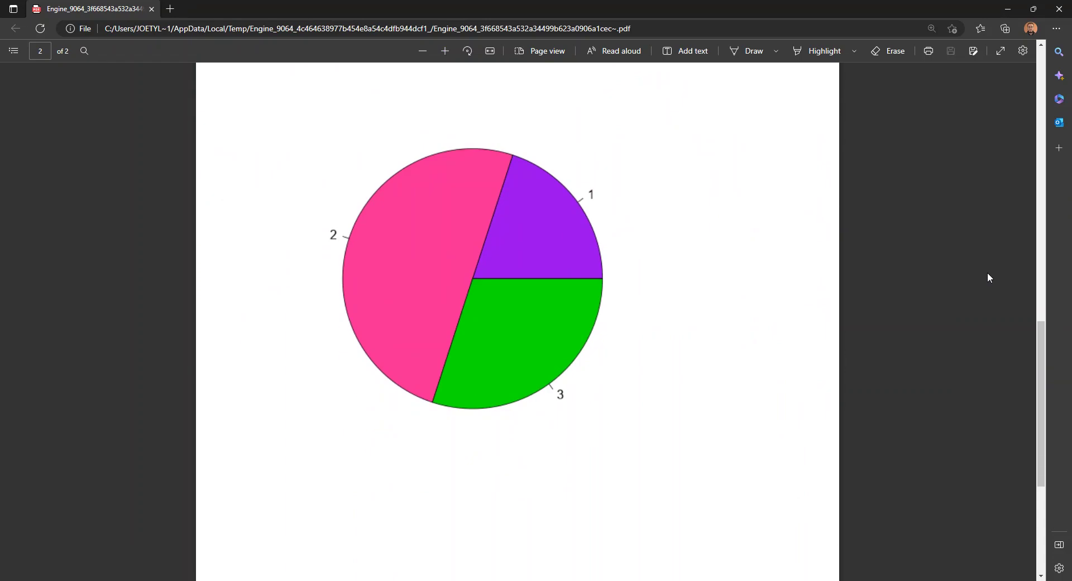
pyautogui.click(1007, 9)
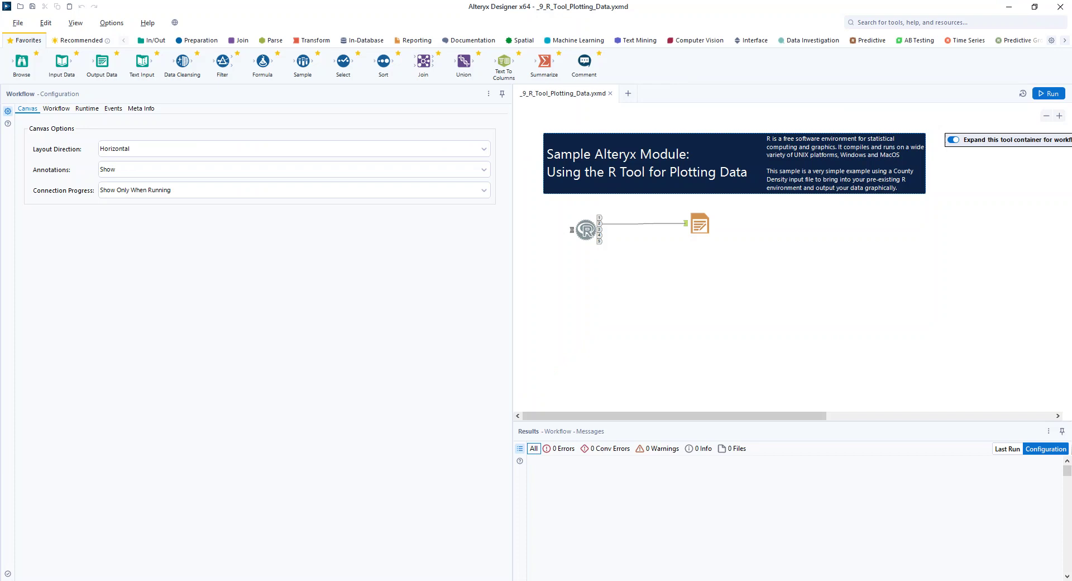
pyautogui.moveTo(0, 45); pyautogui.dragTo(685, 76)
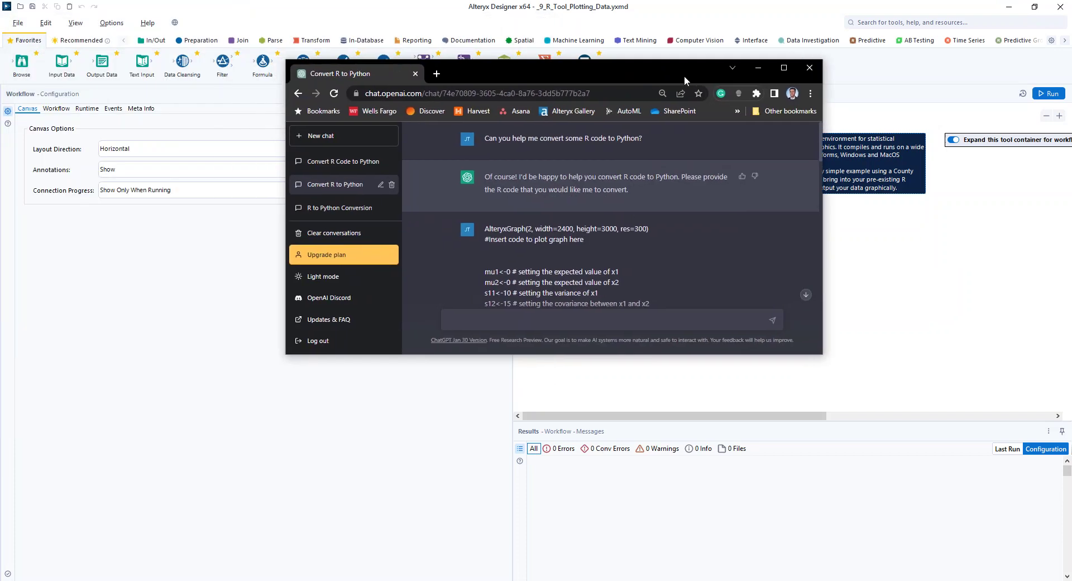
# Copy the Python plotting code from ChatGPT's 'Convert R to Python' answer
pyautogui.click(783, 68)
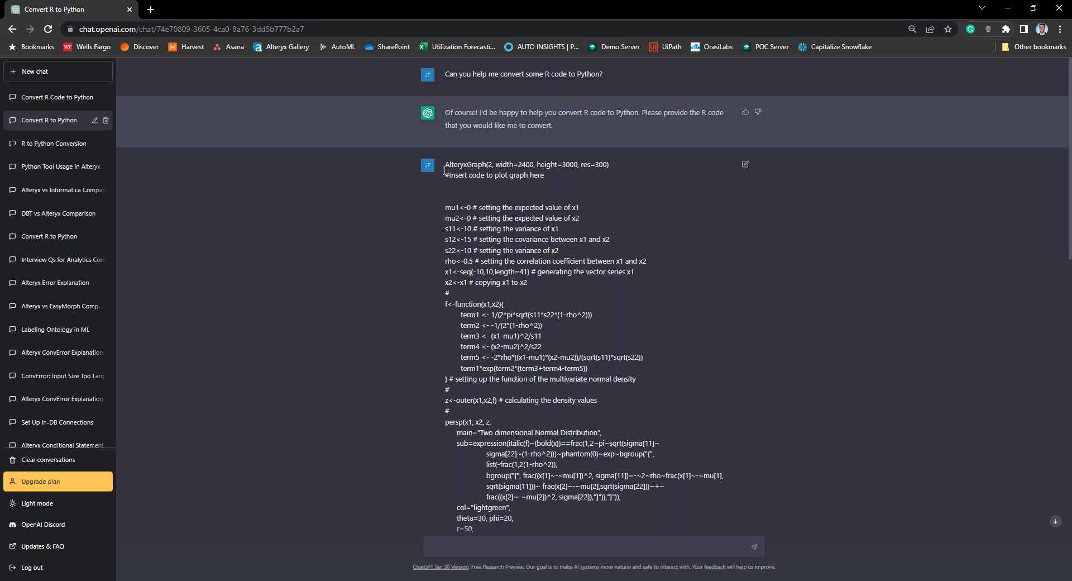
pyautogui.scroll(-10, 379, 196)
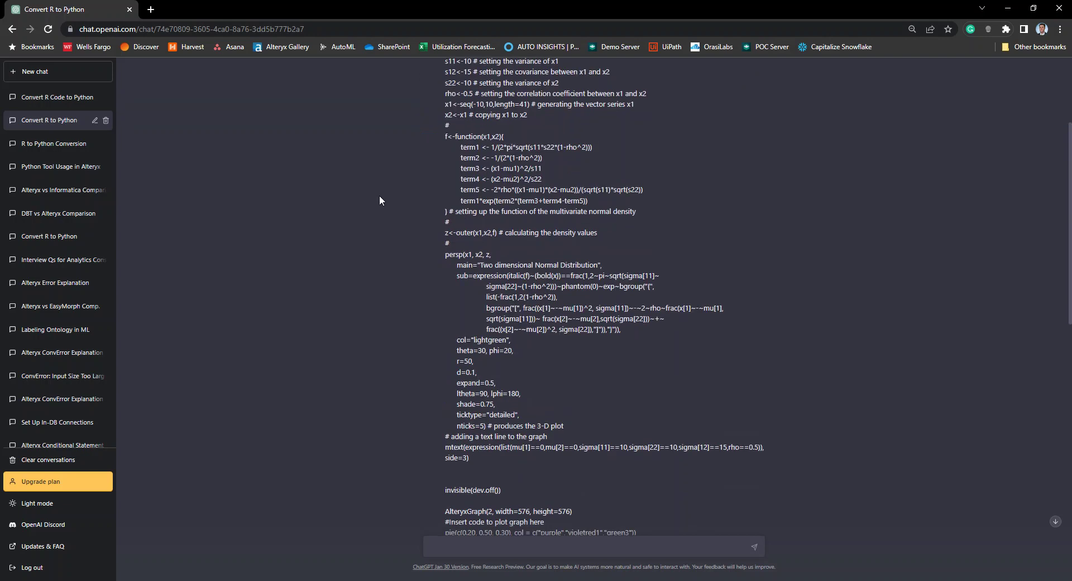
pyautogui.scroll(-2, 380, 200)
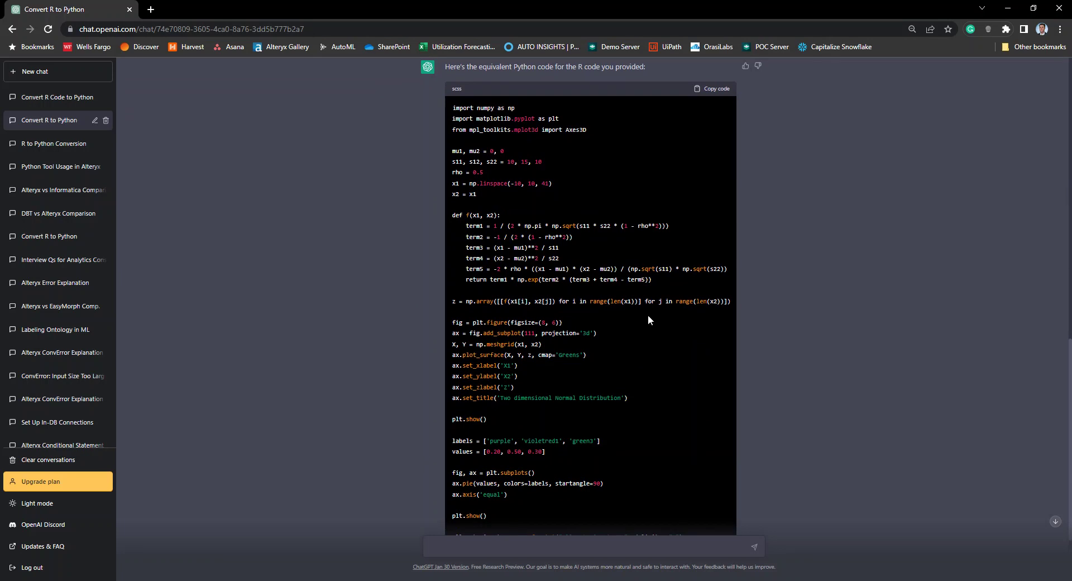
pyautogui.scroll(-1, 690, 314)
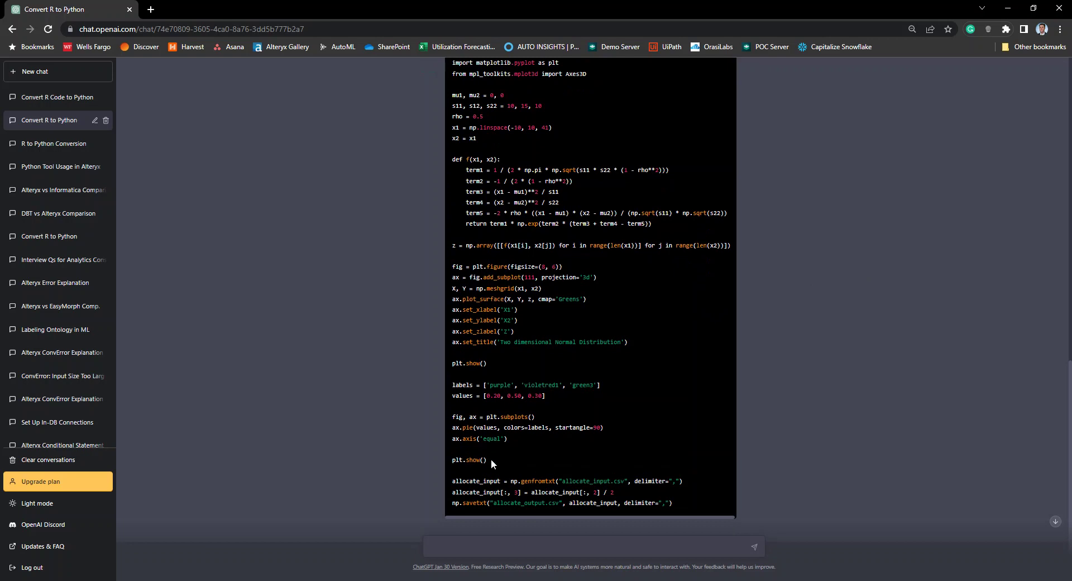
pyautogui.moveTo(491, 458); pyautogui.dragTo(447, 168)
pyautogui.scroll(2, 445, 183)
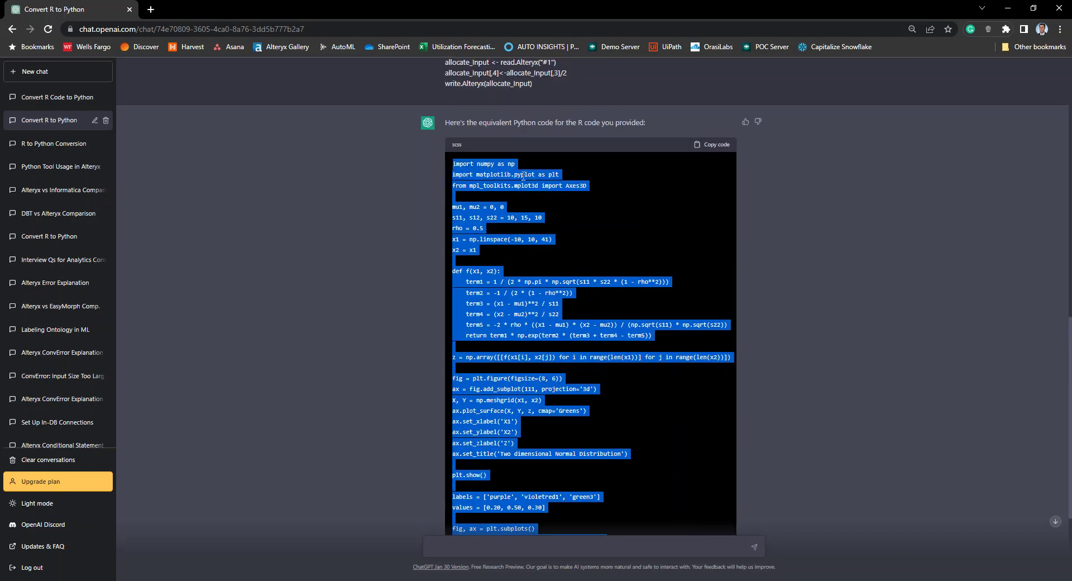
pyautogui.rightClick(494, 168)
pyautogui.click(529, 180)
pyautogui.click(1005, 12)
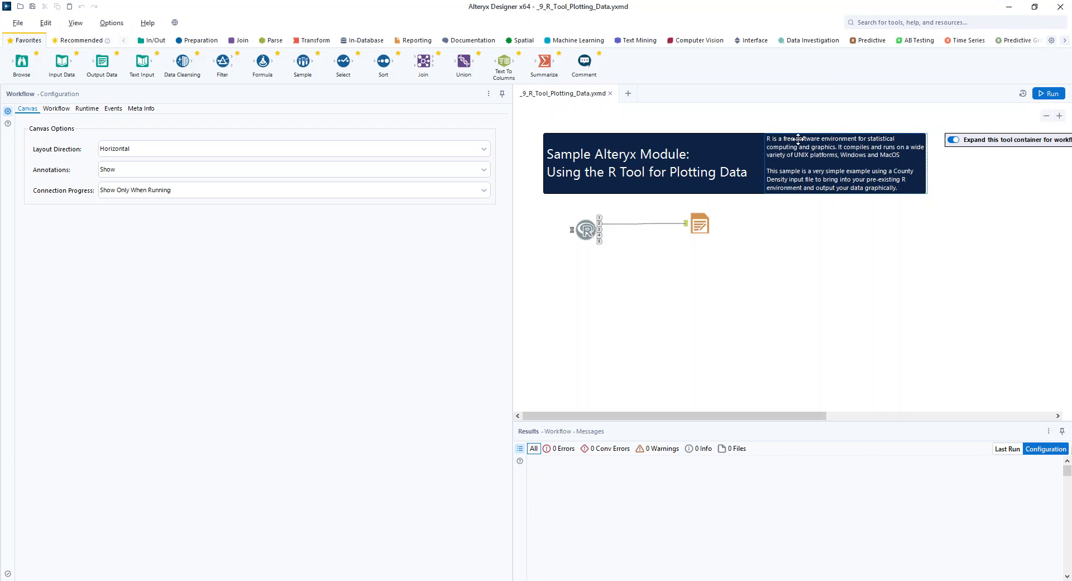
# Search for the Python tool and place it on the workflow canvas
pyautogui.click(901, 20)
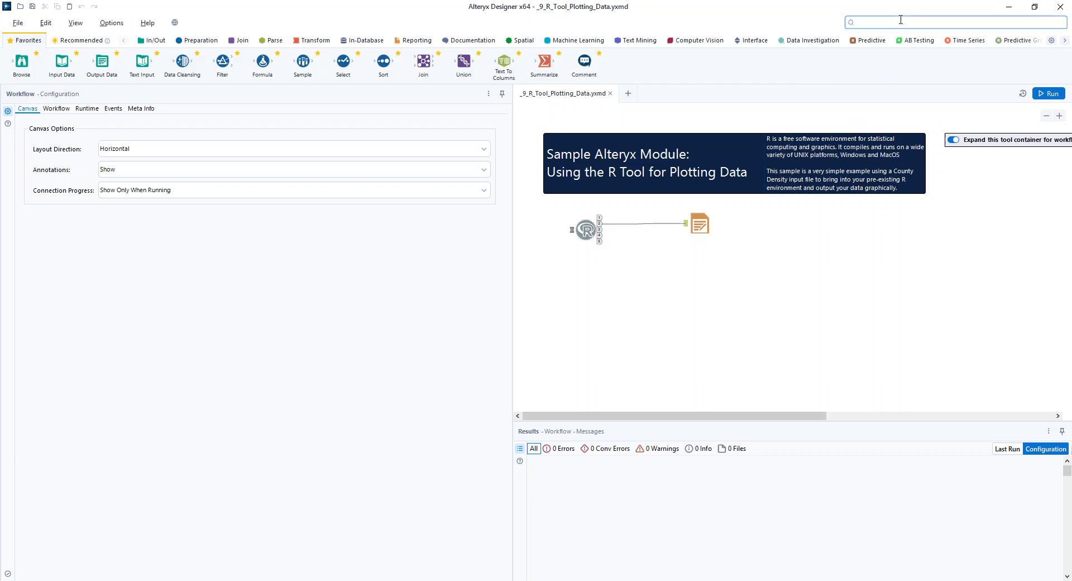
pyautogui.write('Python')
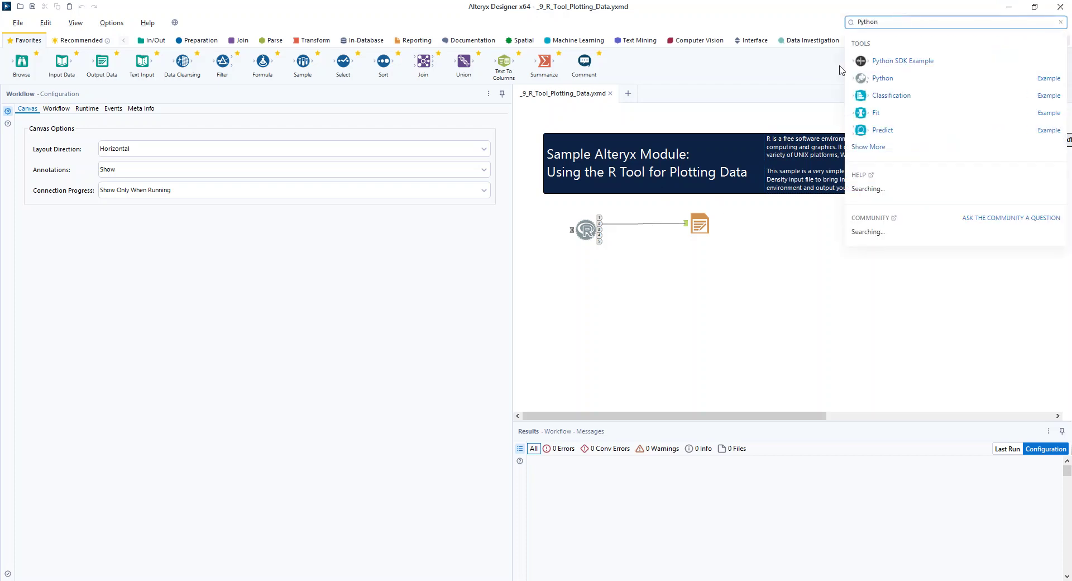
pyautogui.moveTo(878, 79); pyautogui.dragTo(591, 300)
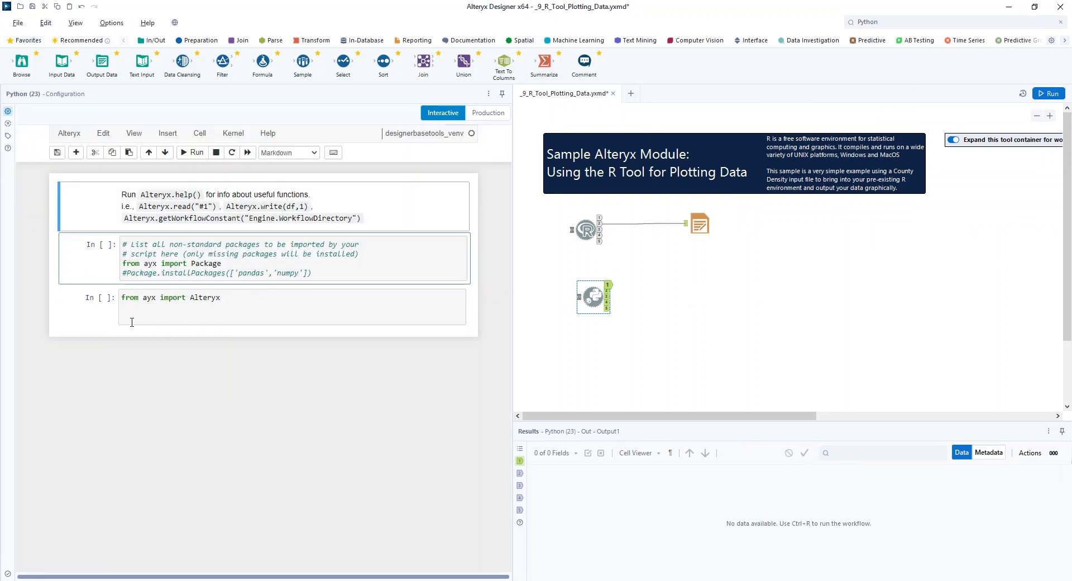
# Paste the converted code into the third notebook cell and run it to render the 3D surface
pyautogui.click(132, 318)
pyautogui.hotkey('ctrl', 'v')
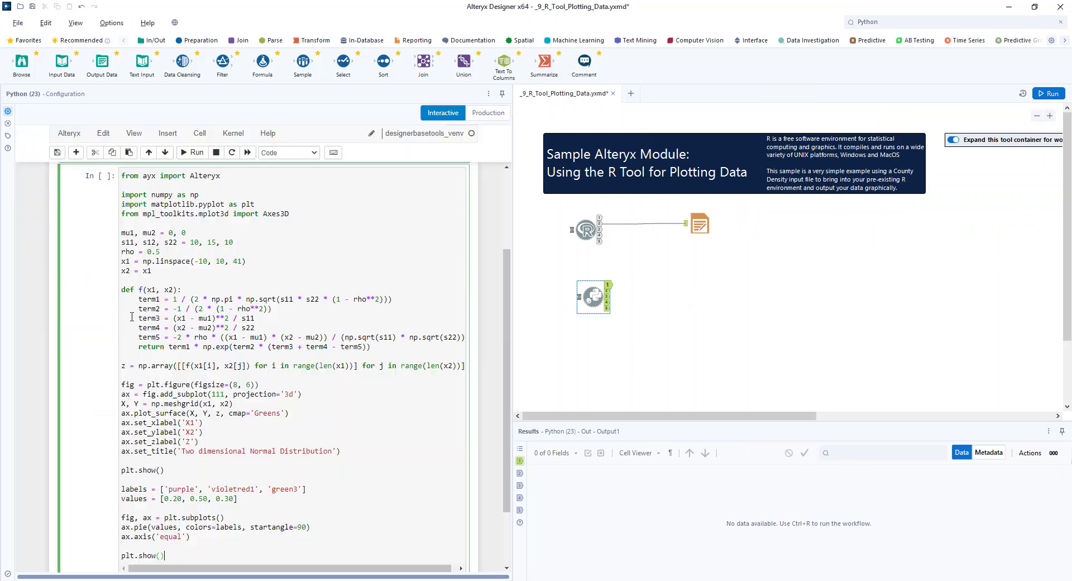
pyautogui.click(192, 152)
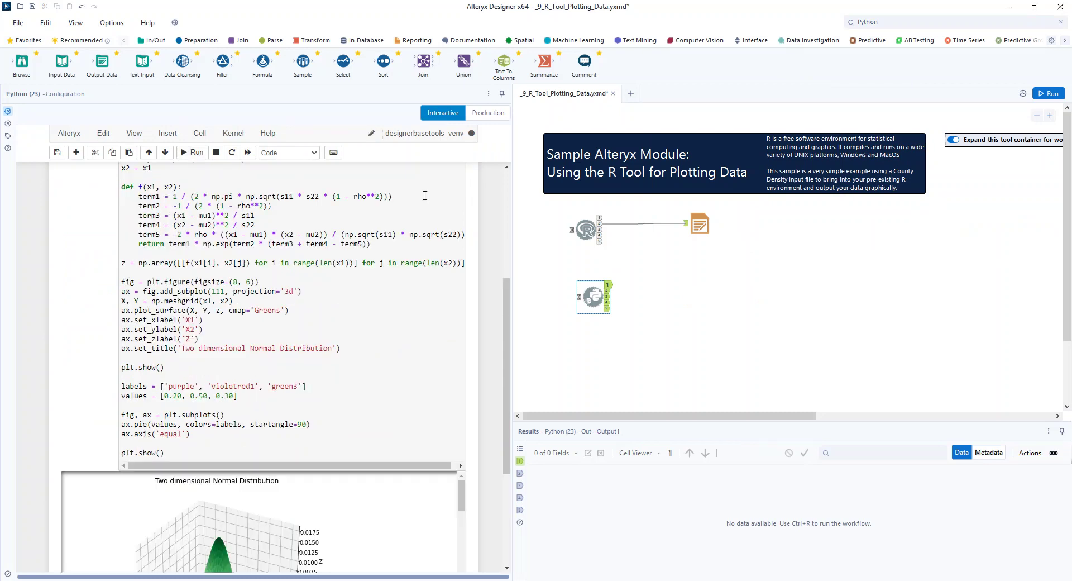
pyautogui.scroll(-3, 419, 201)
pyautogui.scroll(-1, 404, 268)
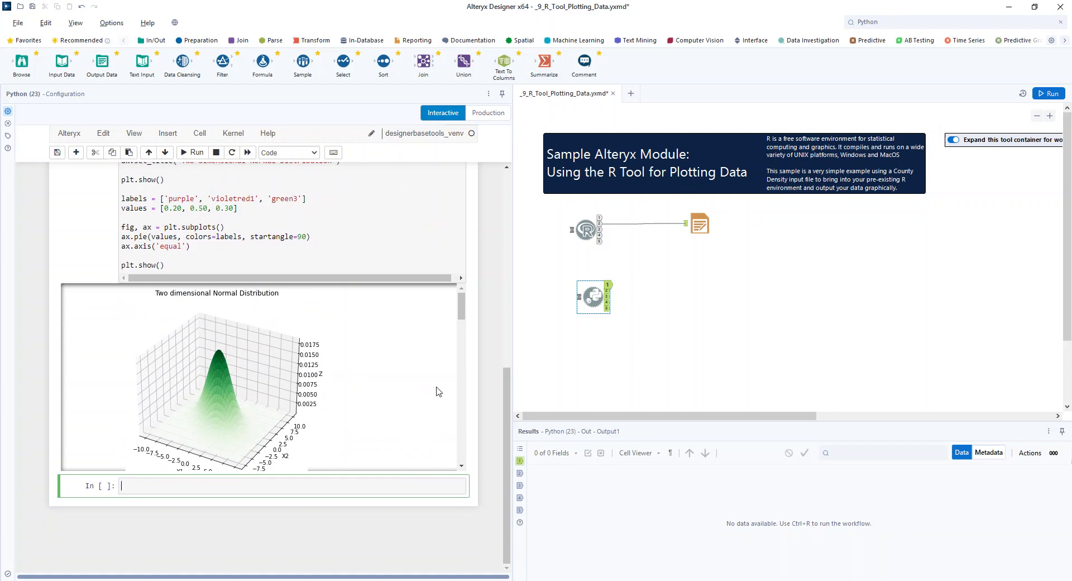
# Scroll the traceback and highlight the 'ValueError: Invalid RGBA argument: violetred1' message
pyautogui.scroll(-3, 402, 393)
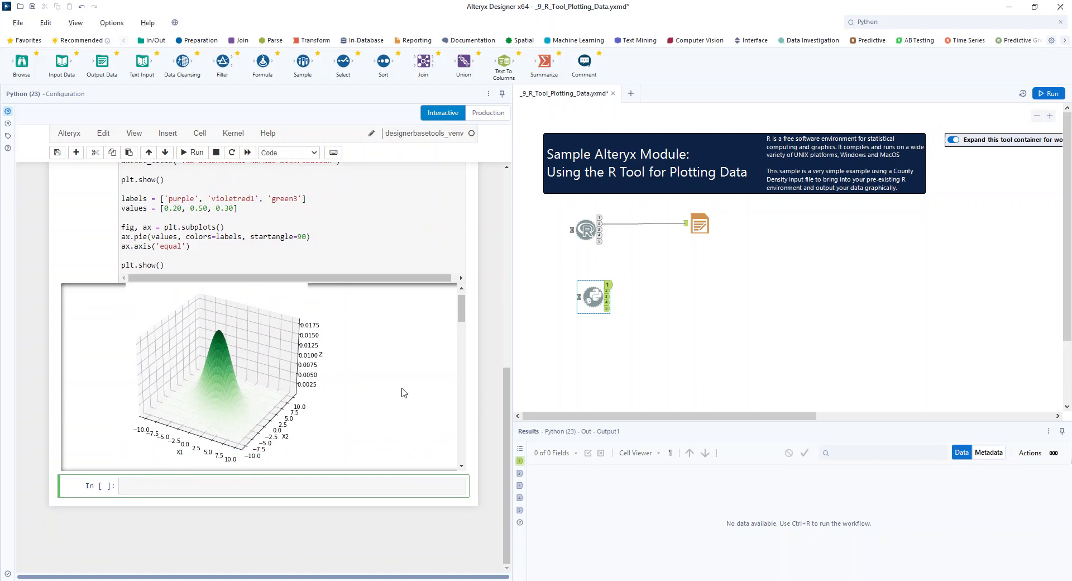
pyautogui.scroll(-5, 405, 393)
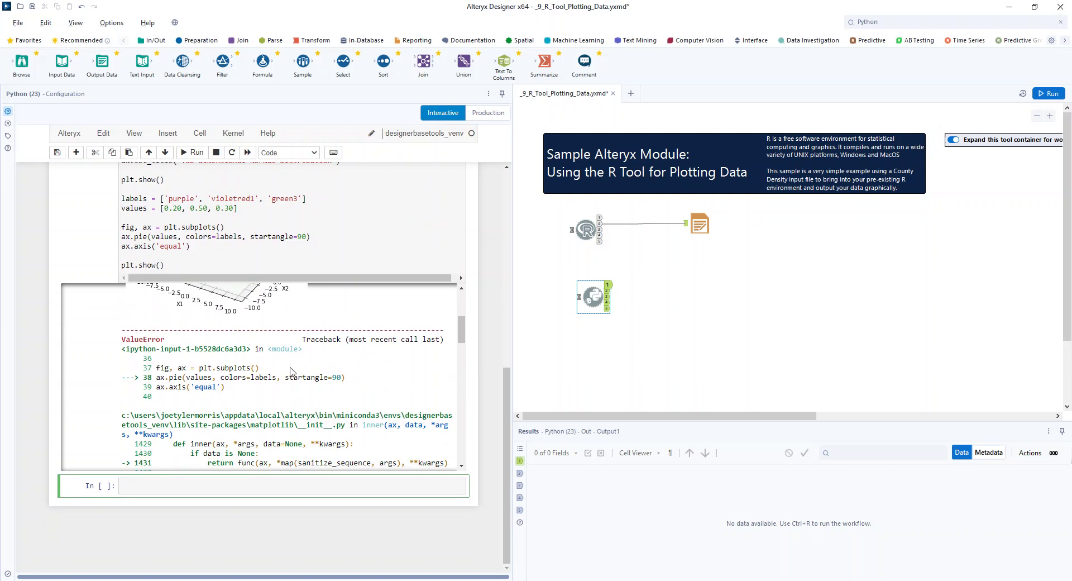
pyautogui.scroll(-10, 290, 370)
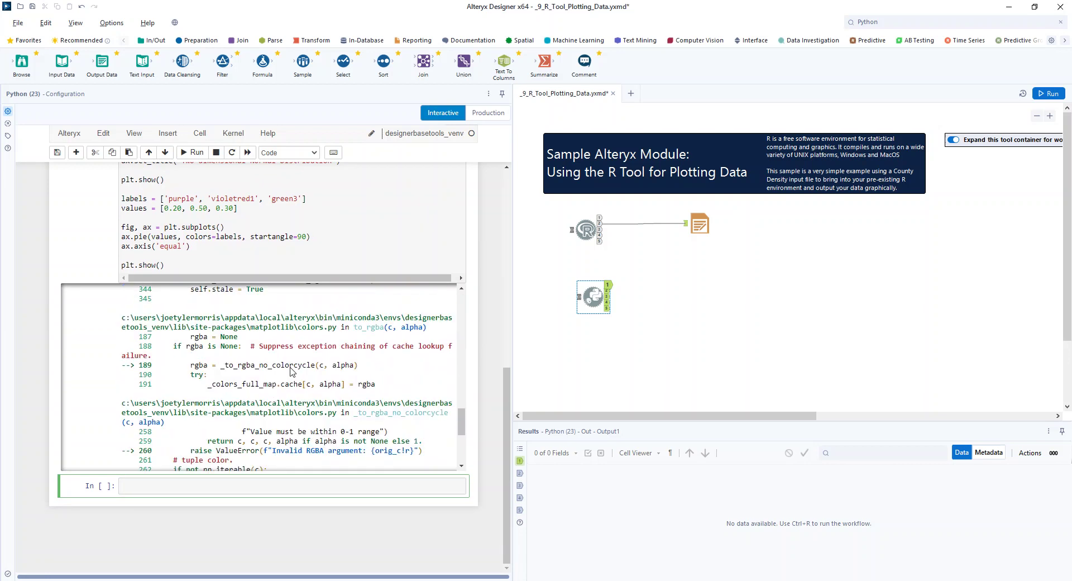
pyautogui.scroll(-5, 290, 370)
pyautogui.scroll(-5, 313, 390)
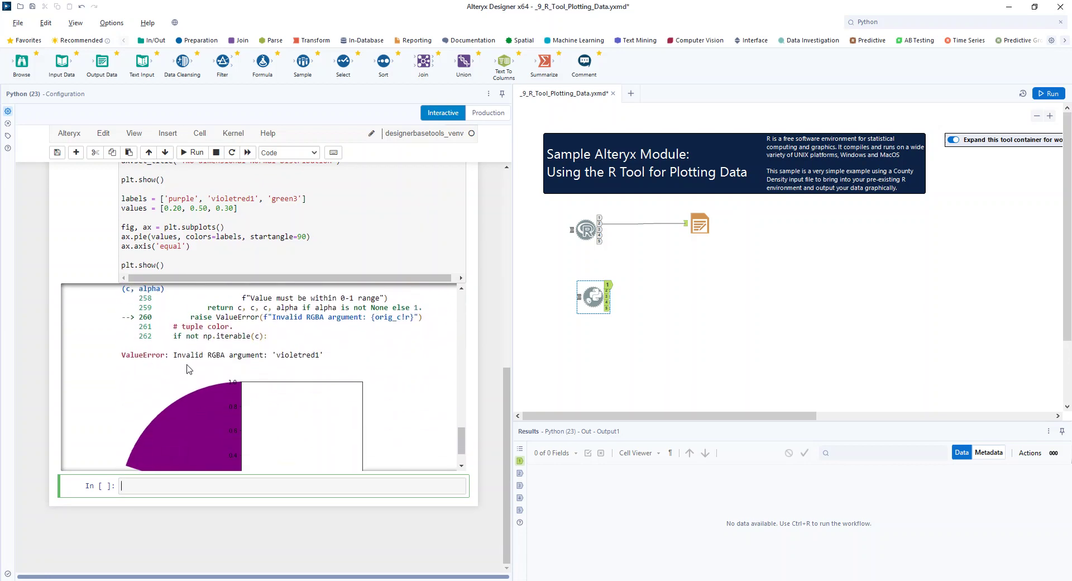
pyautogui.moveTo(174, 355); pyautogui.dragTo(337, 359)
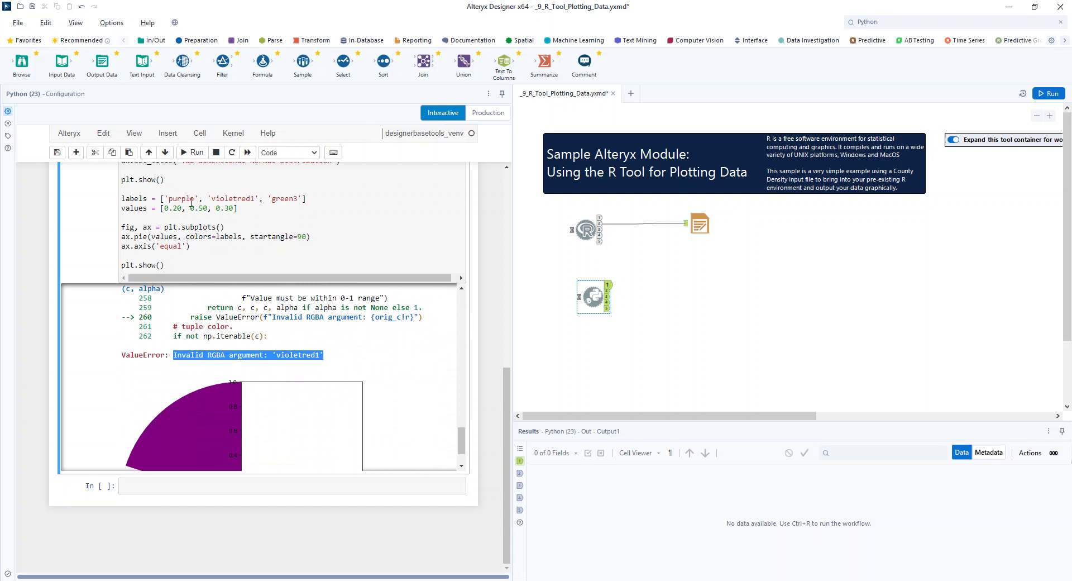
pyautogui.moveTo(121, 198); pyautogui.dragTo(306, 198)
# Change the pie colours 'violetred1' to 'red' and 'green3' to 'green'
pyautogui.click(254, 198)
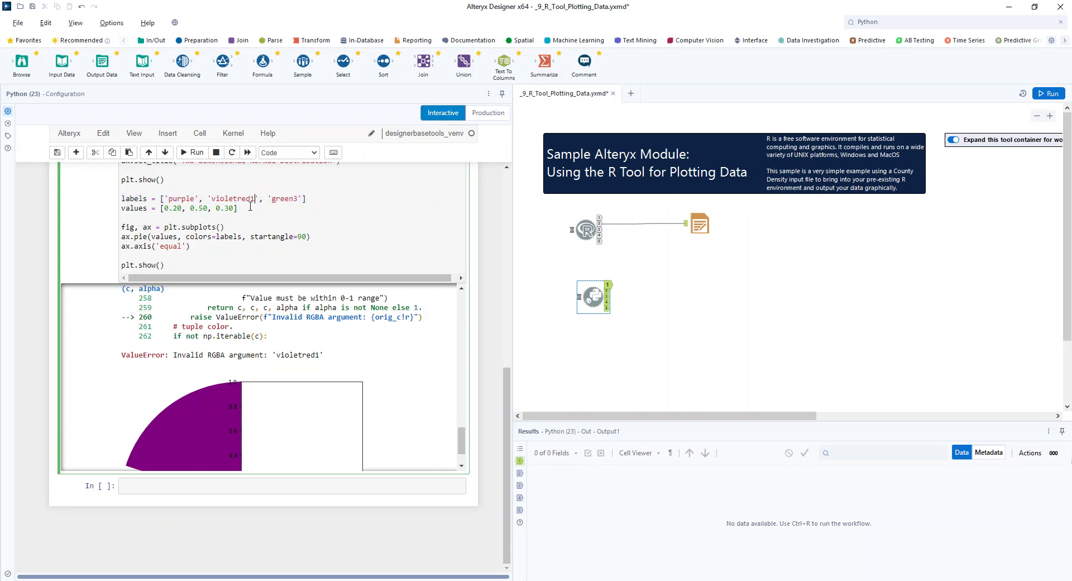
pyautogui.doubleClick(246, 199)
pyautogui.write('red')
pyautogui.click(268, 198)
pyautogui.press('BackSpace')
pyautogui.scroll(-2, 336, 337)
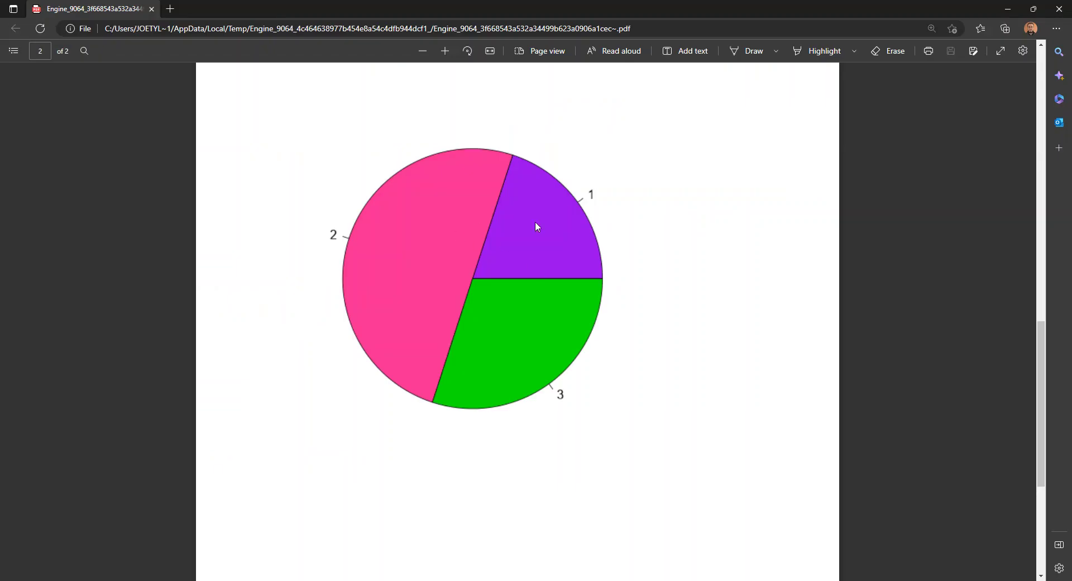
# Remove the startangle=90 argument from ax.pie and rerun the cell
pyautogui.click(1007, 14)
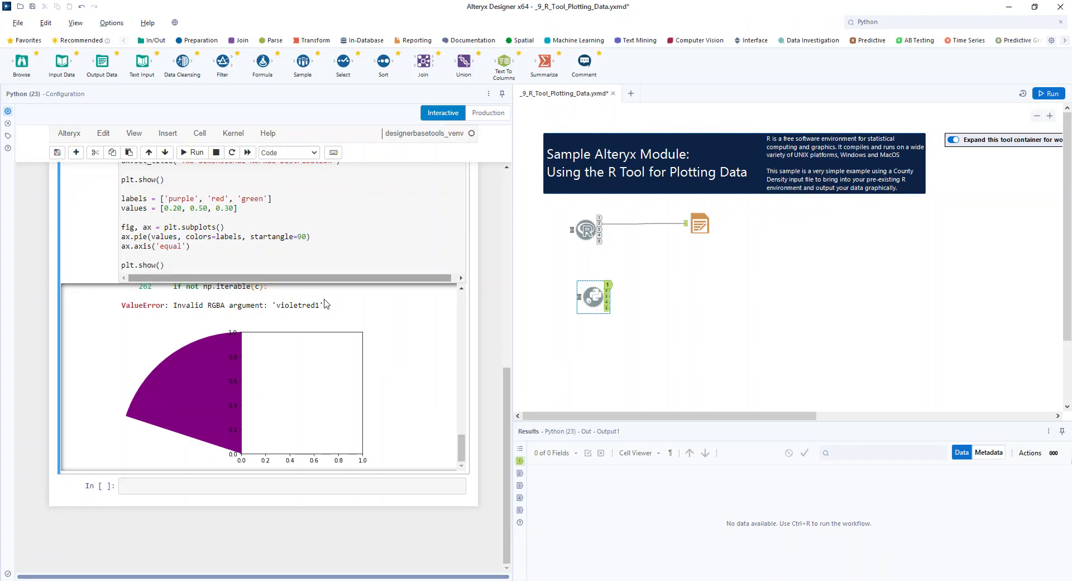
pyautogui.moveTo(306, 236); pyautogui.dragTo(244, 239)
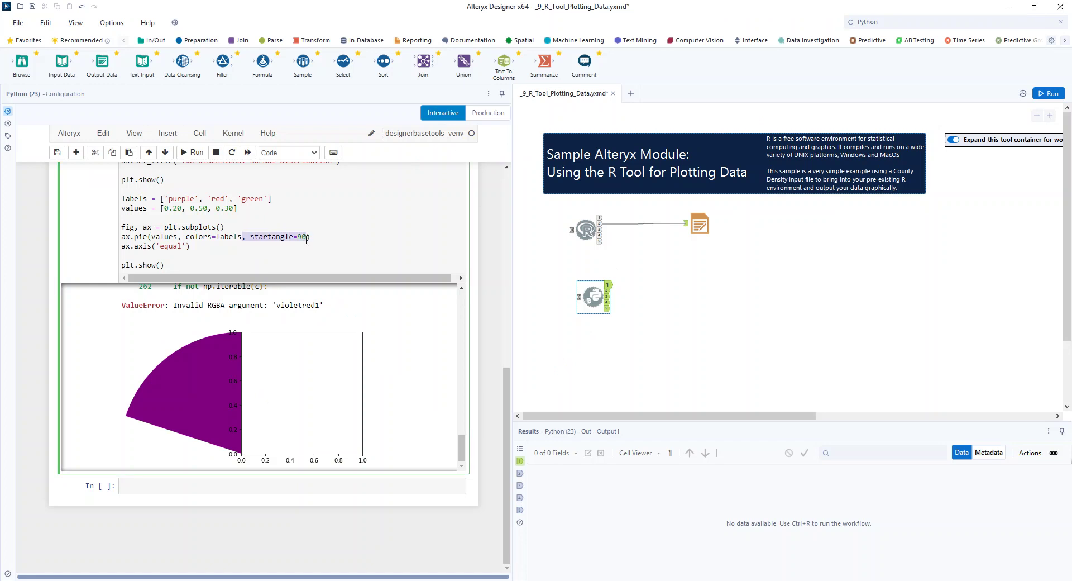
pyautogui.press('BackSpace')
pyautogui.click(194, 154)
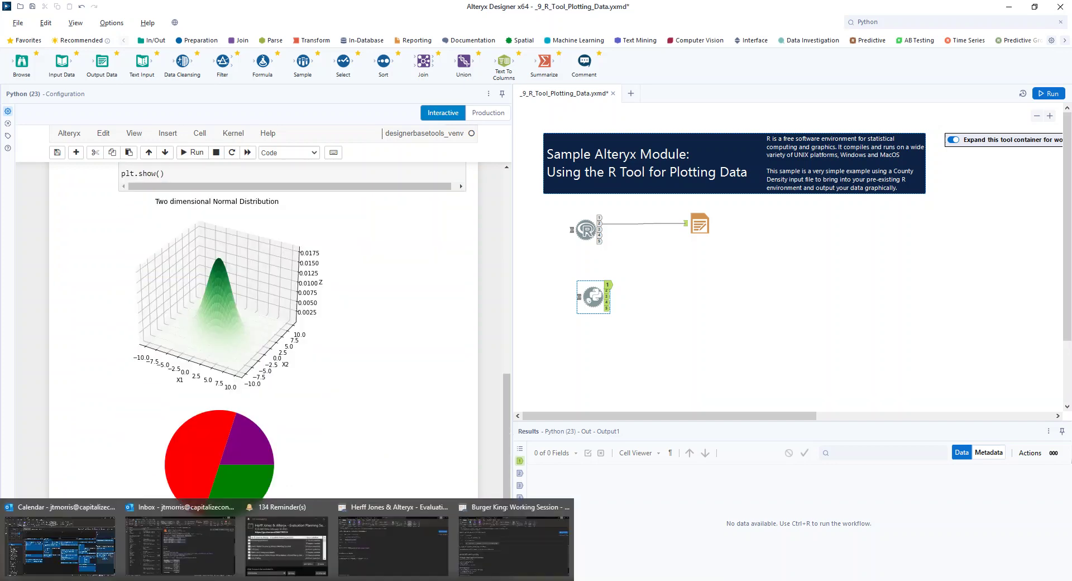
pyautogui.click(94, 536)
pyautogui.moveTo(424, 9); pyautogui.dragTo(698, 92)
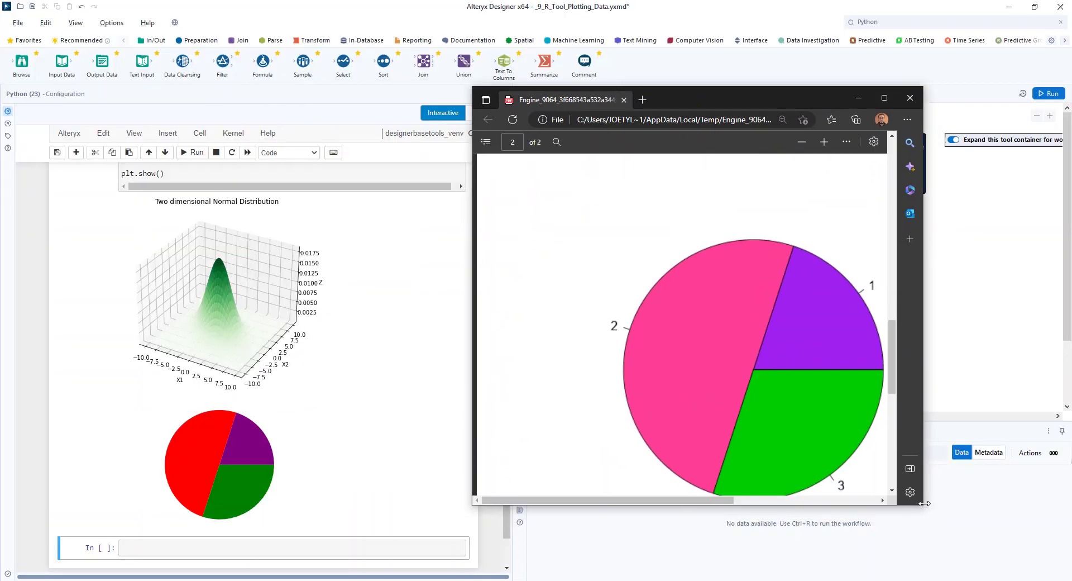
pyautogui.moveTo(924, 504); pyautogui.dragTo(997, 555)
pyautogui.keyDown('ctrl'); pyautogui.scroll(-1, 804, 414); pyautogui.keyUp('ctrl')
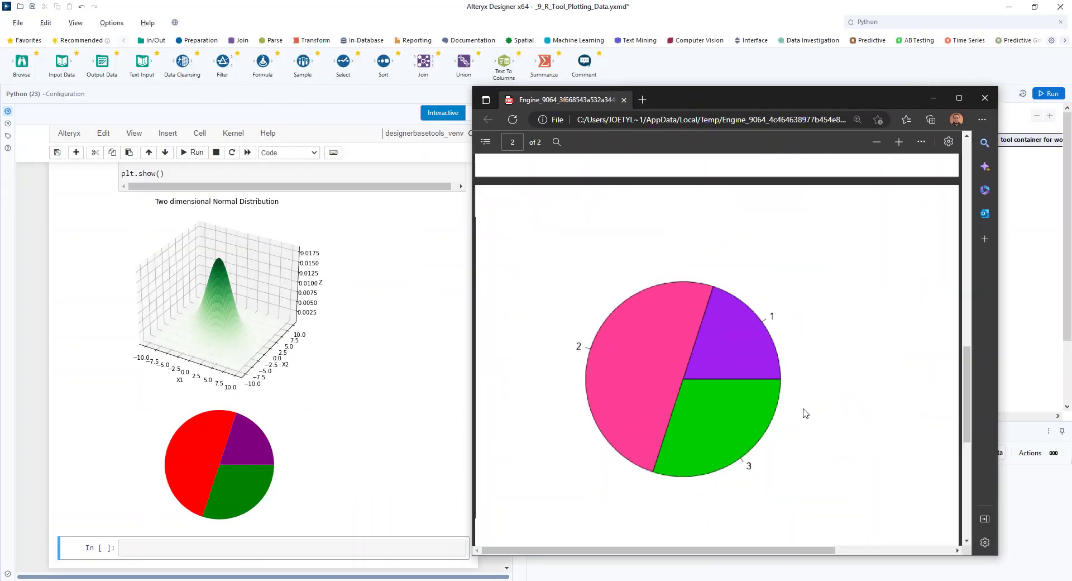
pyautogui.scroll(5, 804, 413)
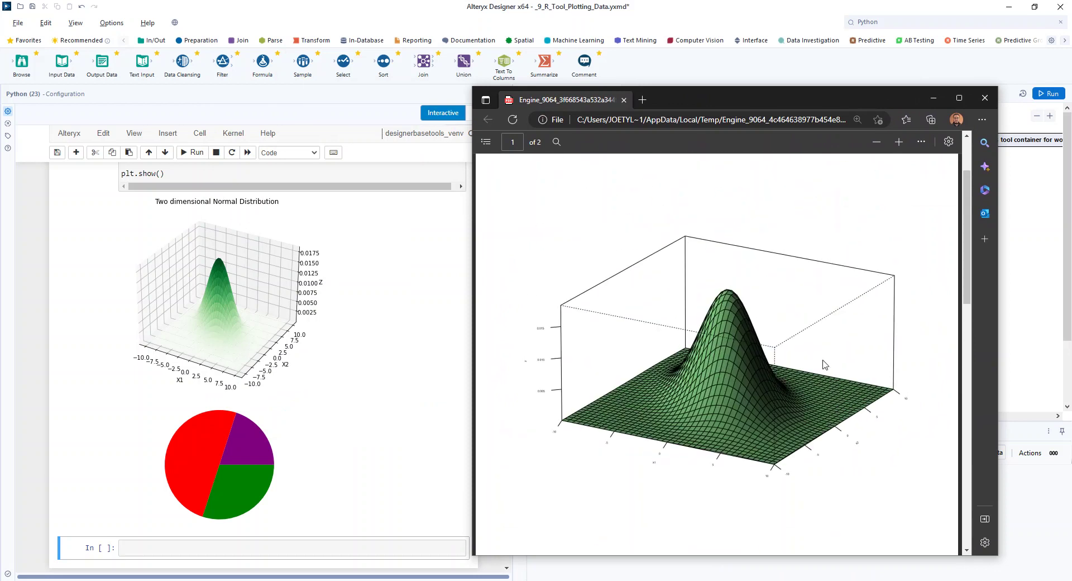
pyautogui.click(929, 99)
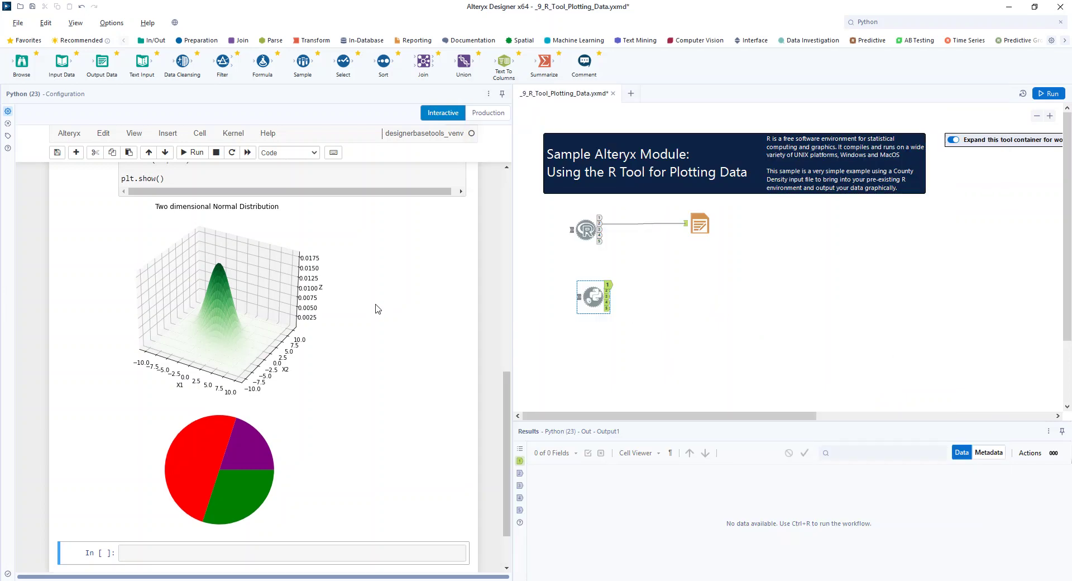
pyautogui.scroll(10, 377, 308)
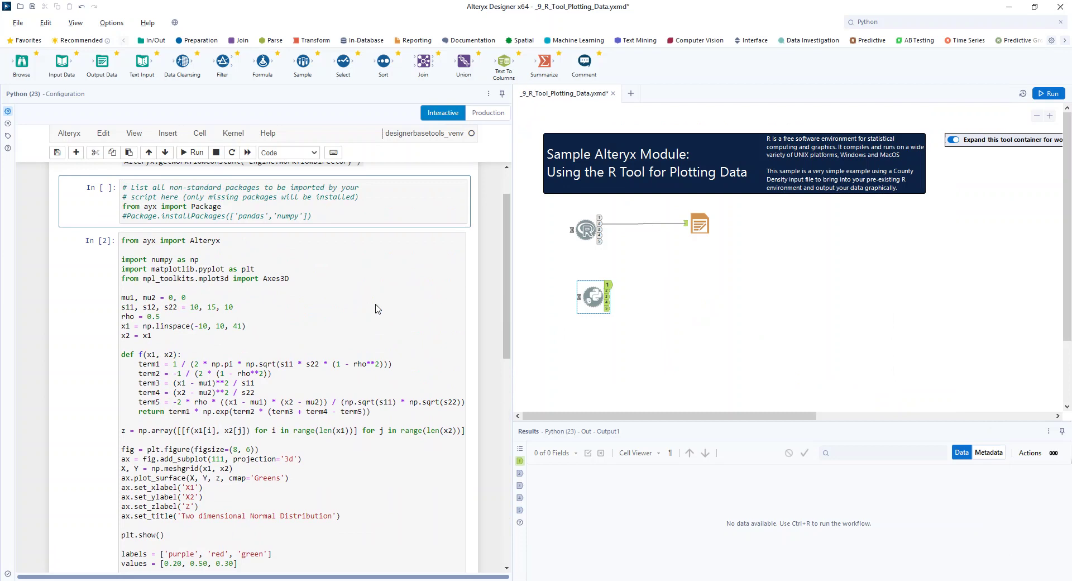
pyautogui.scroll(-1, 377, 308)
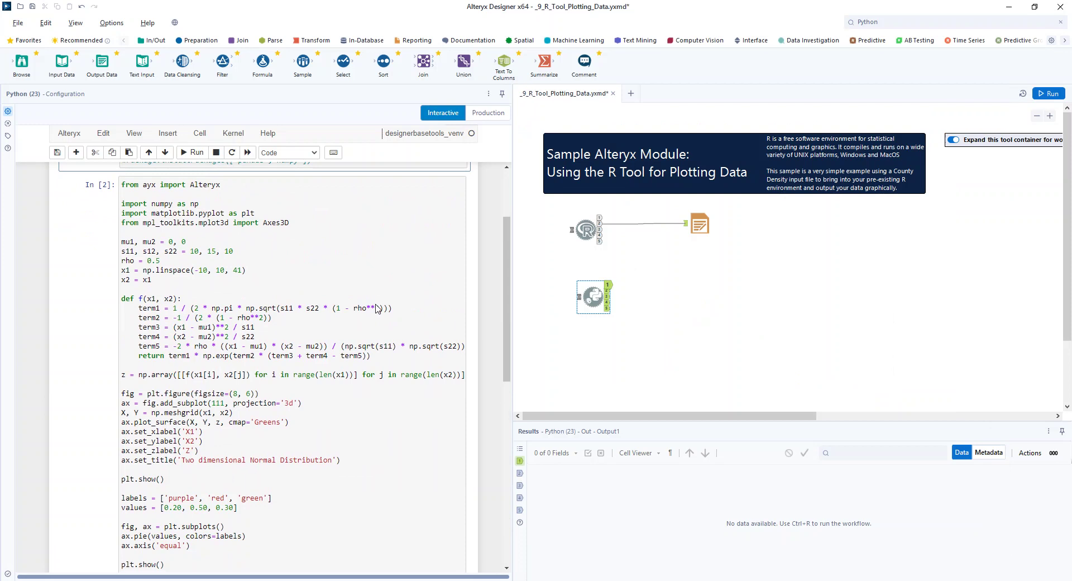
pyautogui.scroll(-6, 366, 325)
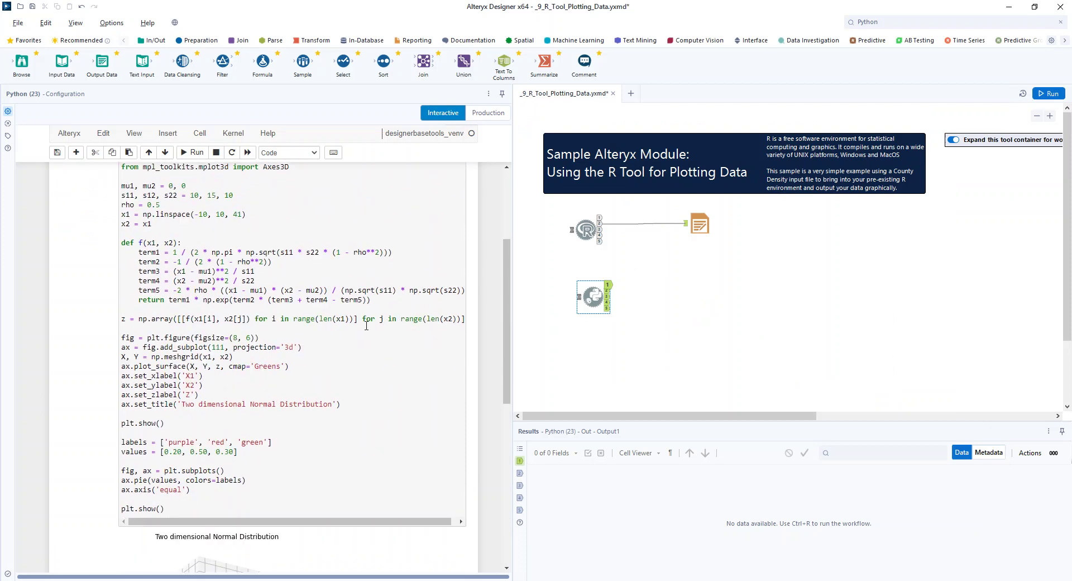